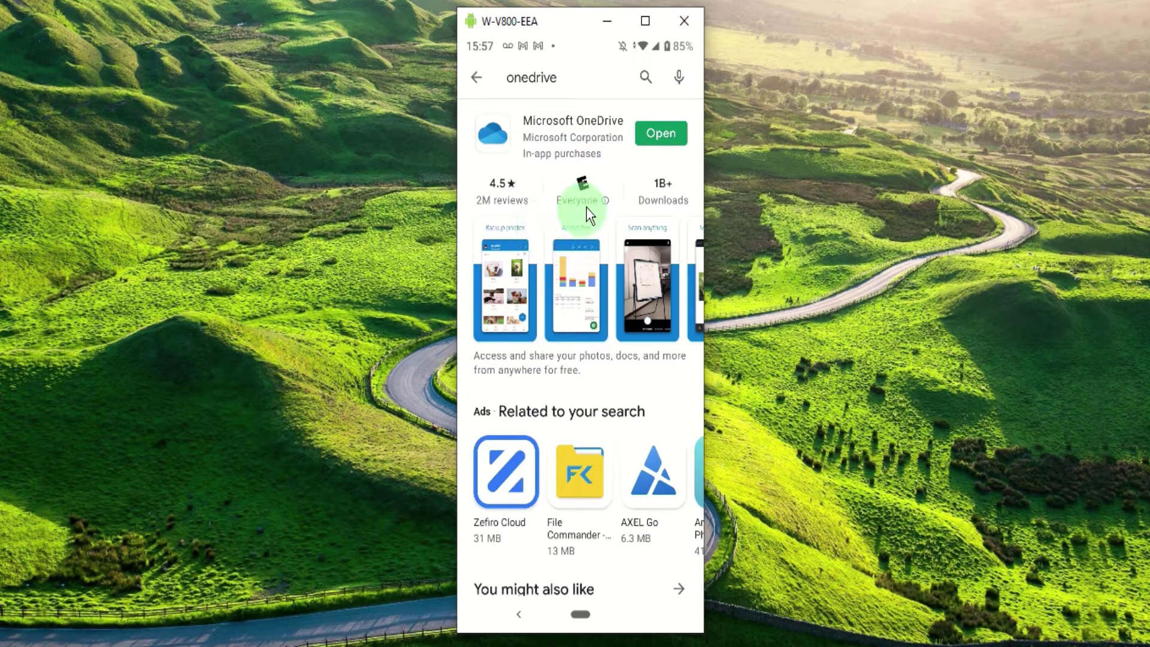
- Launch OneDrive and open the scanner camera, trying Whiteboard mode before returning to Document mode
left_click(665, 132)
left_click(670, 518)
left_click(518, 567)
left_click(642, 568)
left_click_drag(606, 572, 517, 567)
left_click(583, 211)
left_click_drag(583, 211, 683, 121)
left_click(683, 120)
left_click(681, 121)
left_click(682, 120)
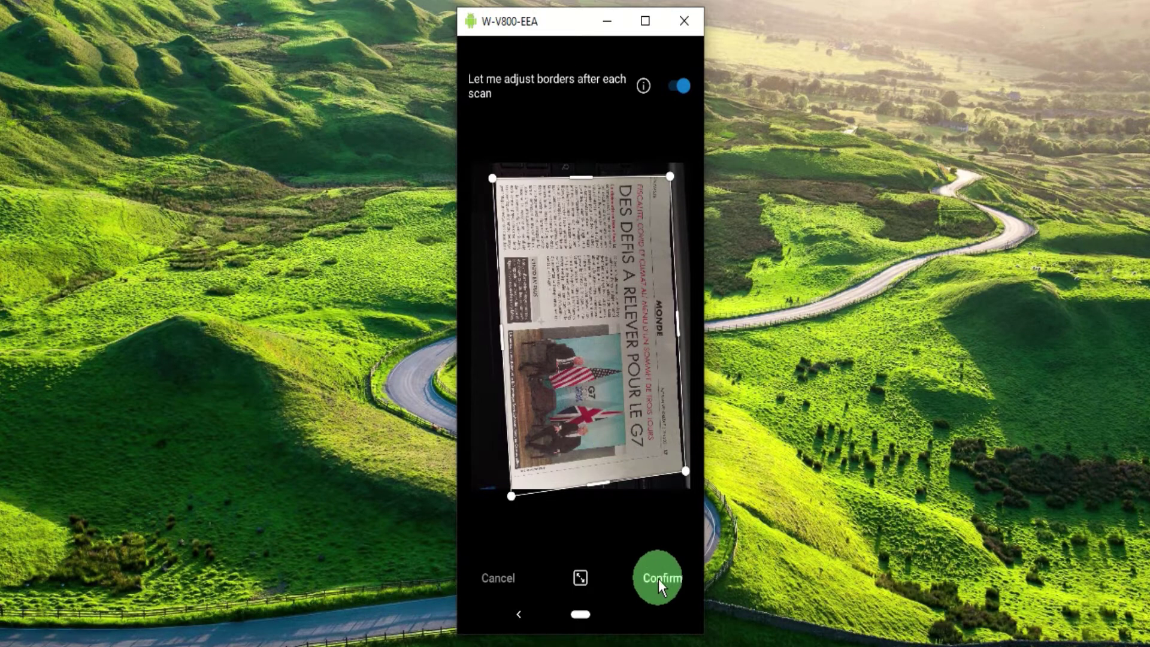
- Accept the detected borders of the captured newspaper page
left_click(658, 578)
- Reopen the scan's crop frame and nudge its right and left edges slightly inward
left_click(553, 565)
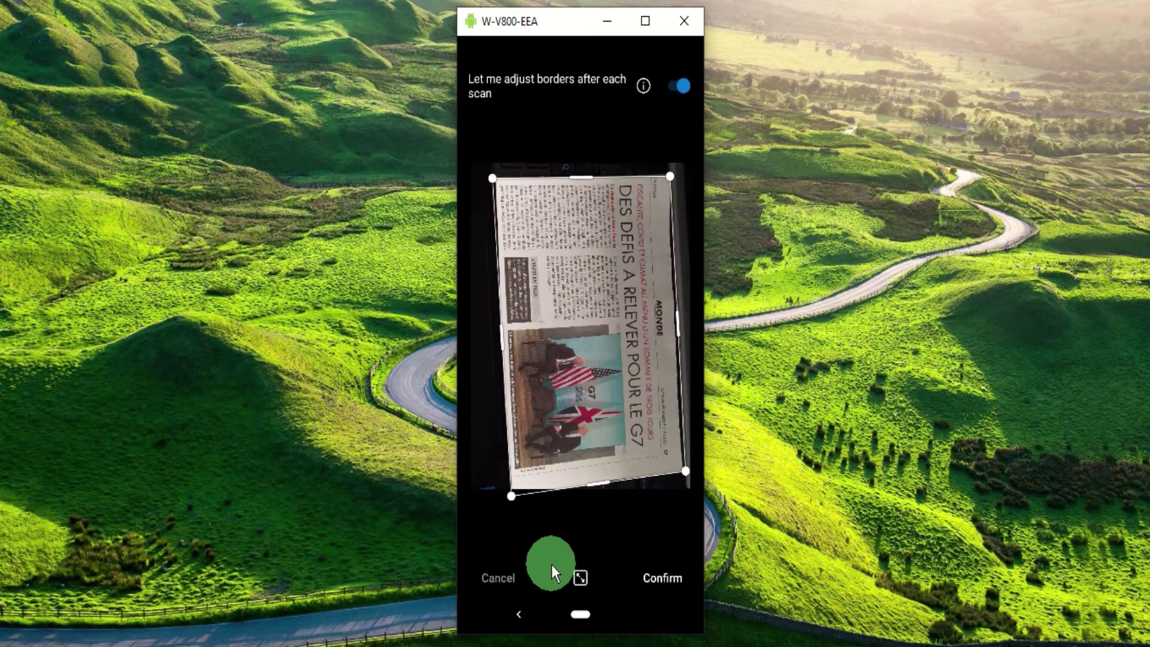
left_click_drag(679, 326, 655, 323)
left_click_drag(595, 481, 587, 468)
left_click_drag(499, 324, 502, 325)
left_click_drag(502, 323, 503, 323)
left_click(629, 512)
- Apply the crop and rotate the page four quarter turns until upright in landscape
left_click(660, 577)
left_click(591, 572)
left_click(636, 519)
left_click(632, 522)
left_click(632, 520)
left_click(632, 522)
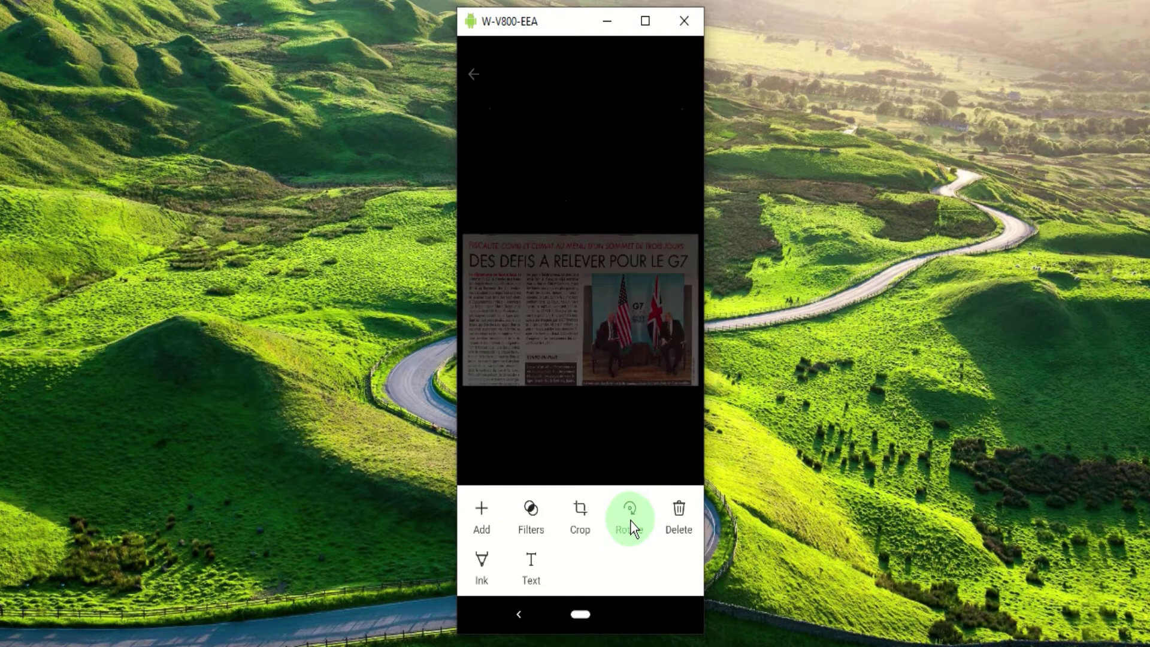
- Draw a handwritten signature on the page with blue ink and confirm it
left_click(482, 568)
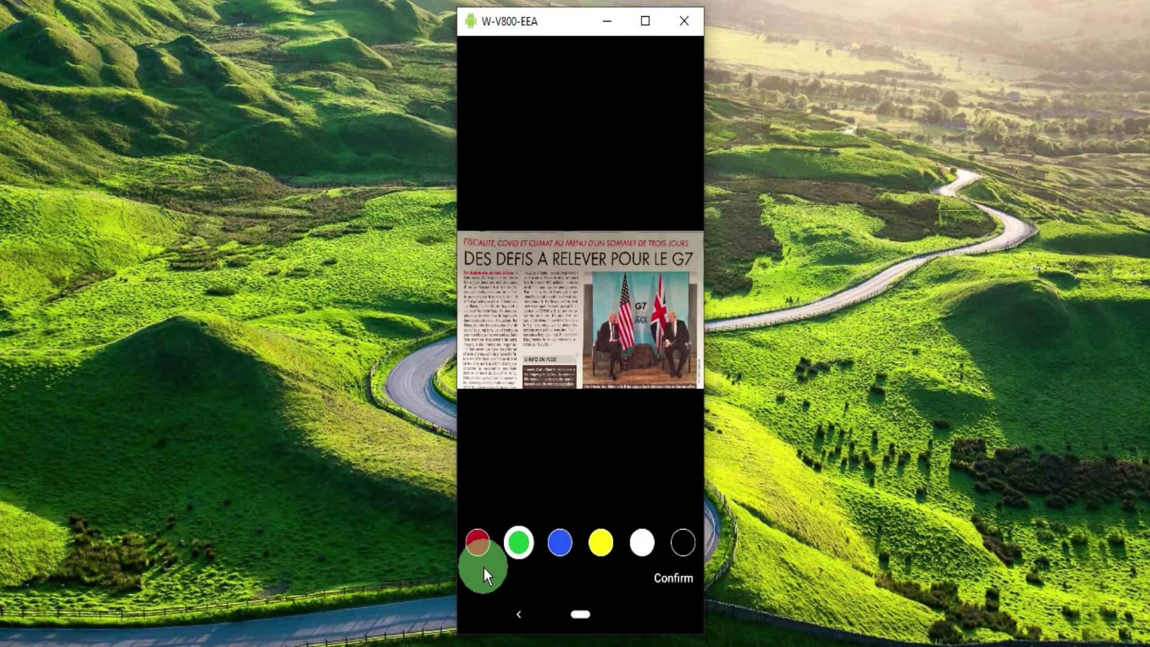
left_click(557, 545)
left_click(660, 589)
- Try the None, Grayscale, Process and Negative filters, finishing with Grain applied
left_click(512, 567)
left_click(483, 548)
left_click_drag(575, 551, 477, 560)
left_click(589, 547)
left_click_drag(625, 547, 491, 555)
left_click(659, 559)
left_click_drag(646, 557, 544, 554)
left_click(596, 561)
left_click(676, 557)
- Keep the Grain-filtered page and bring up the camera to add another page
left_click(593, 441)
left_click(475, 565)
- Finish editing and save the scan to Files under the name 'G7 article'
left_click(649, 514)
left_click(662, 562)
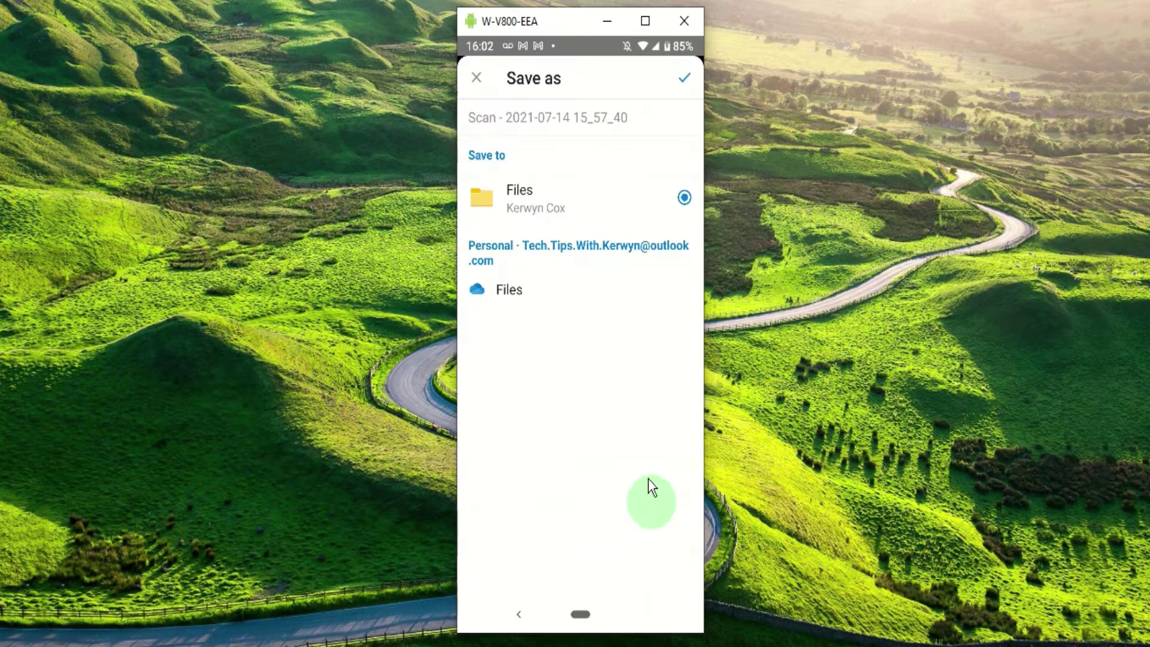
left_click(542, 117)
type("G7 article")
left_click(684, 81)
- Open the 'G7 article' document from the Files list
left_click(534, 578)
left_click(533, 374)
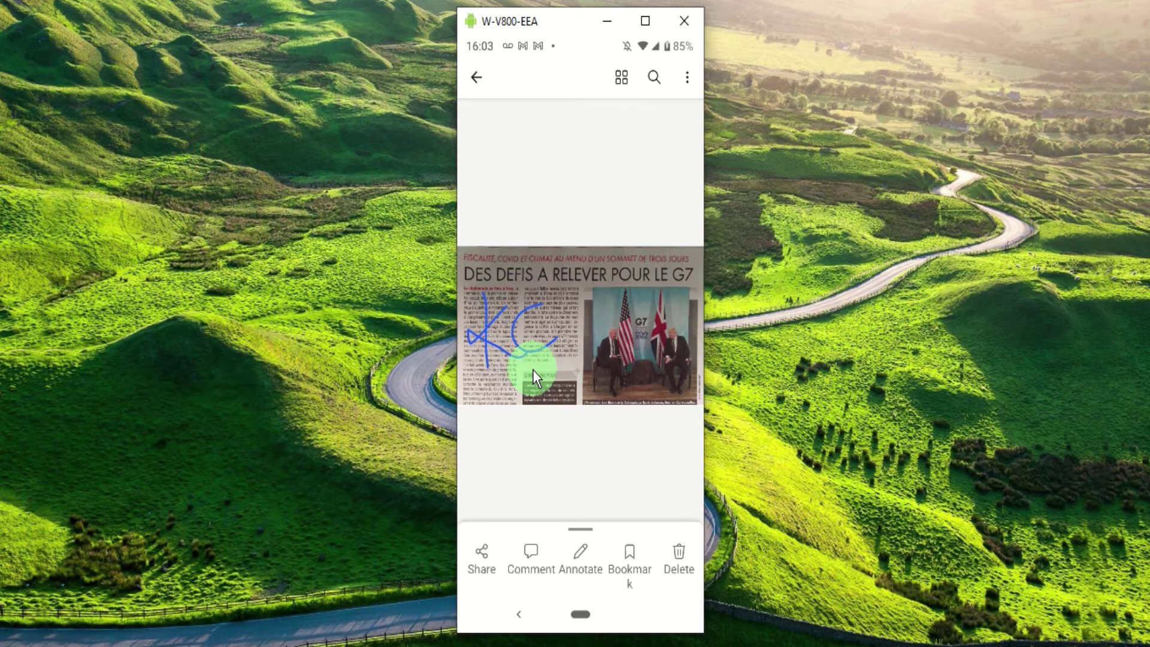
- Search the G7 article text for 'Boris Johnson', finding 2 matches
left_click(654, 79)
type("Bori")
left_click(589, 427)
left_click(589, 428)
left_click(683, 575)
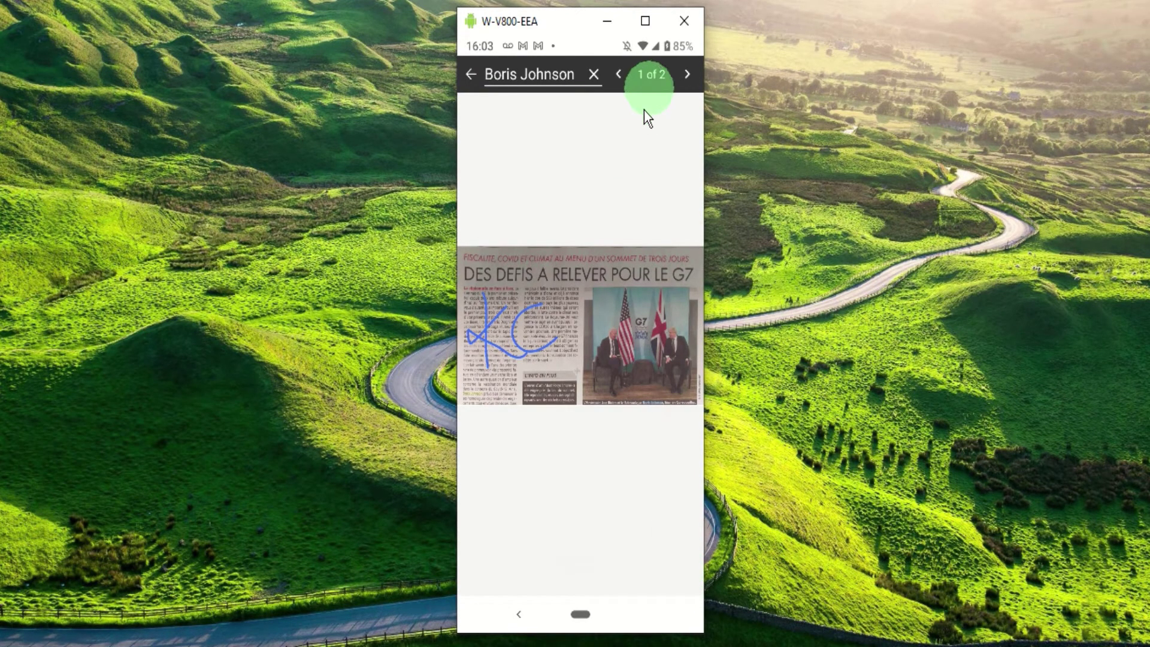